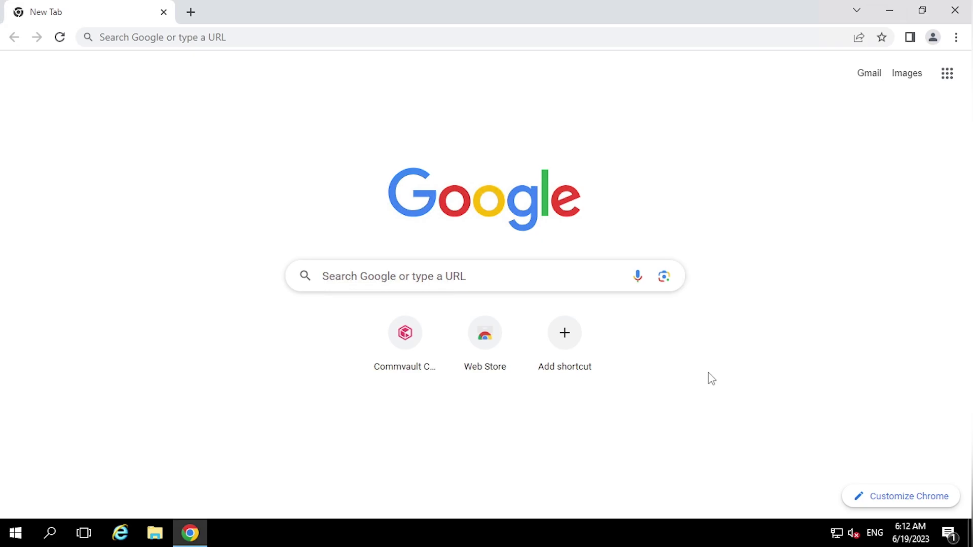
- Go to cloud.commvault.com in Chrome's address bar
click(420, 36)
text(clou)
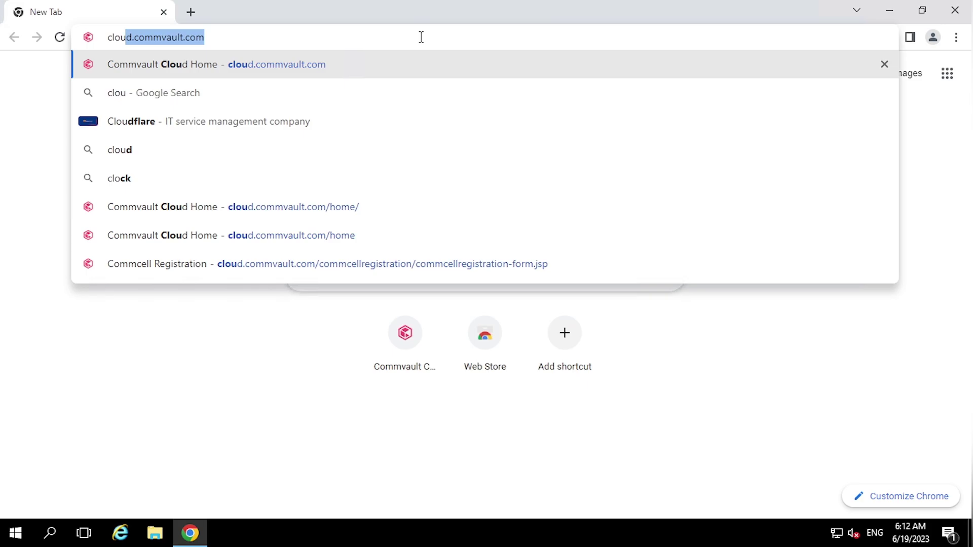
text(d.commvau)
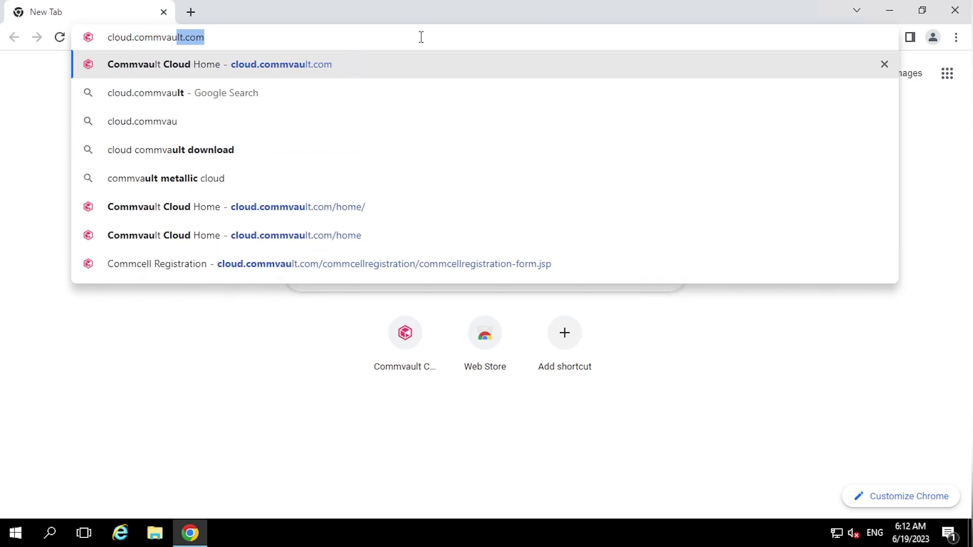
text(lt.com)
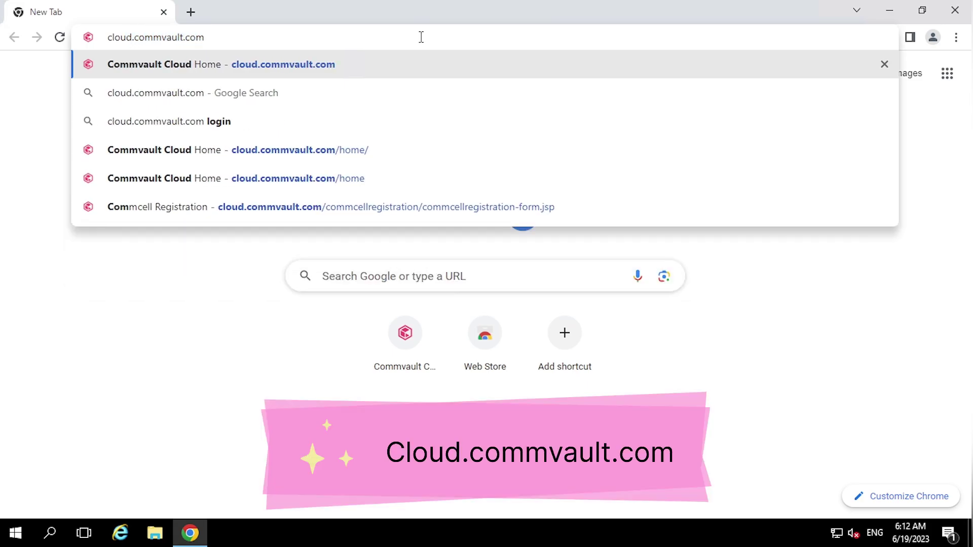
key(Return)
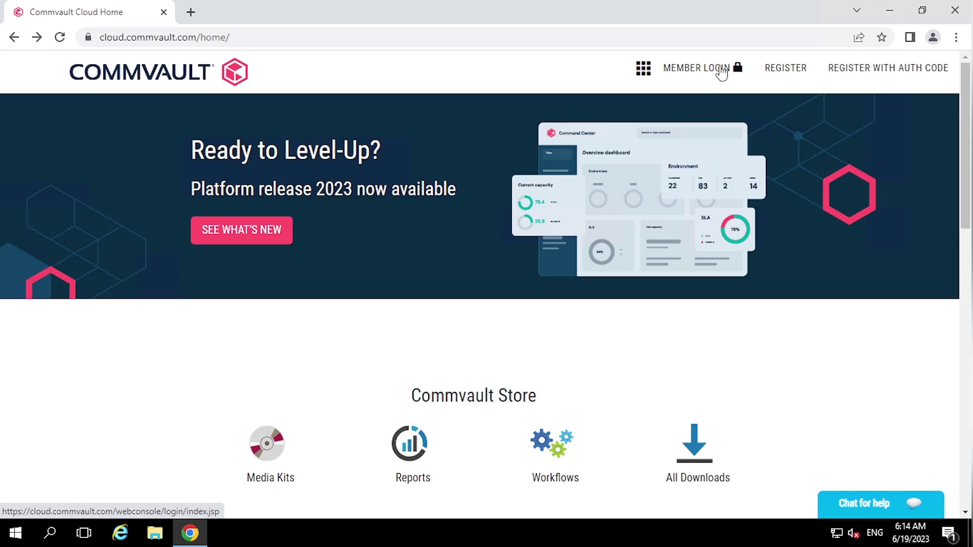
- Go to Member Login and follow the Register link for a new cloud user
click(722, 71)
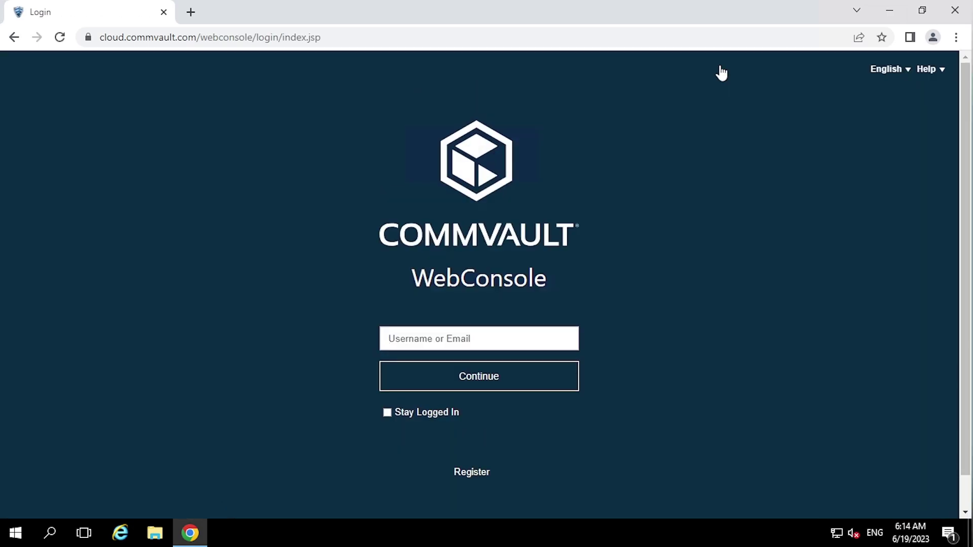
drag(971, 247, 971, 292)
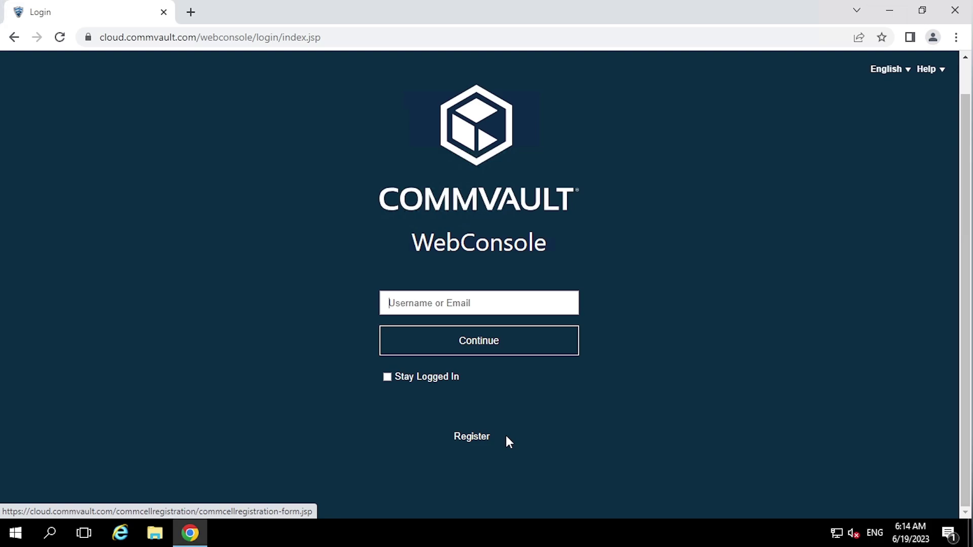
click(476, 442)
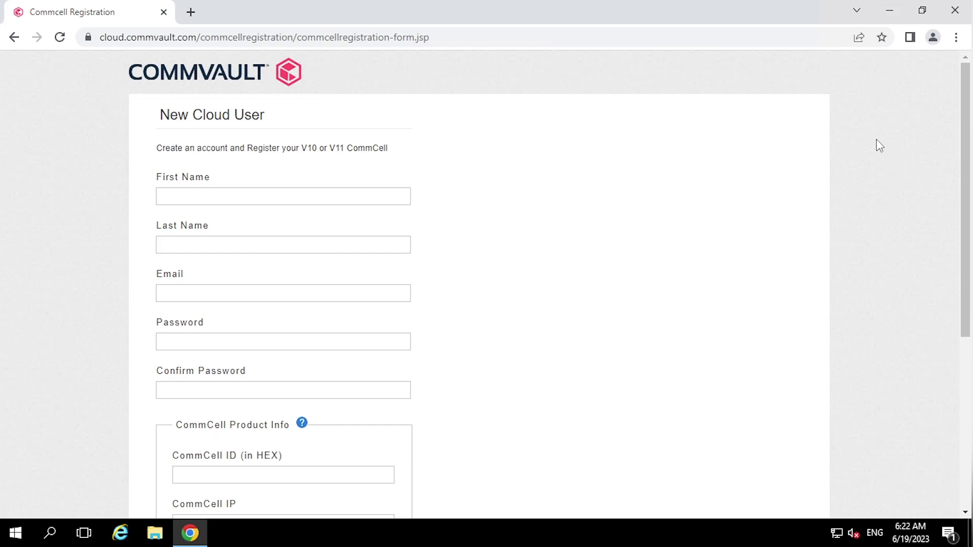
- Step through the CommCell ID, CommCell IP, Registration Code and Serial Number fields, leaving them empty
drag(971, 140, 971, 359)
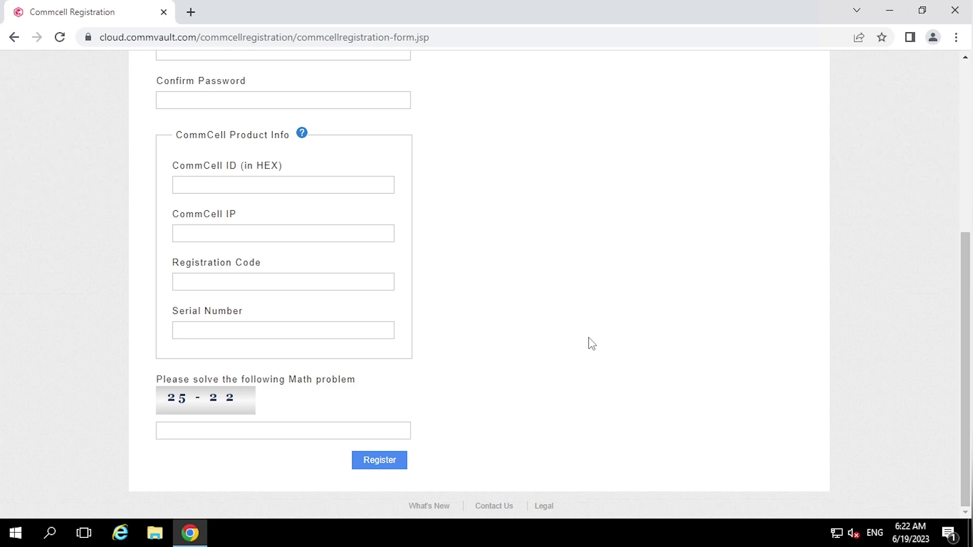
click(293, 185)
click(310, 233)
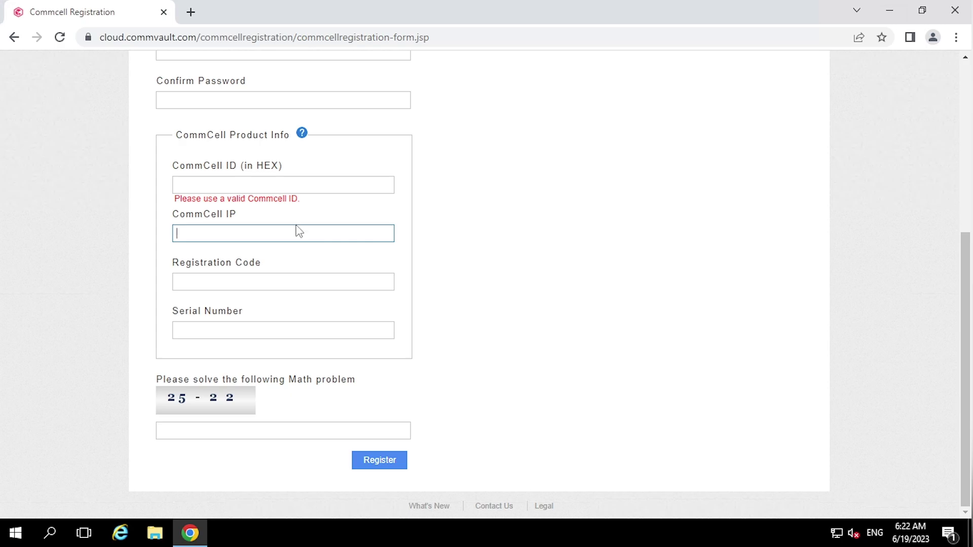
click(314, 283)
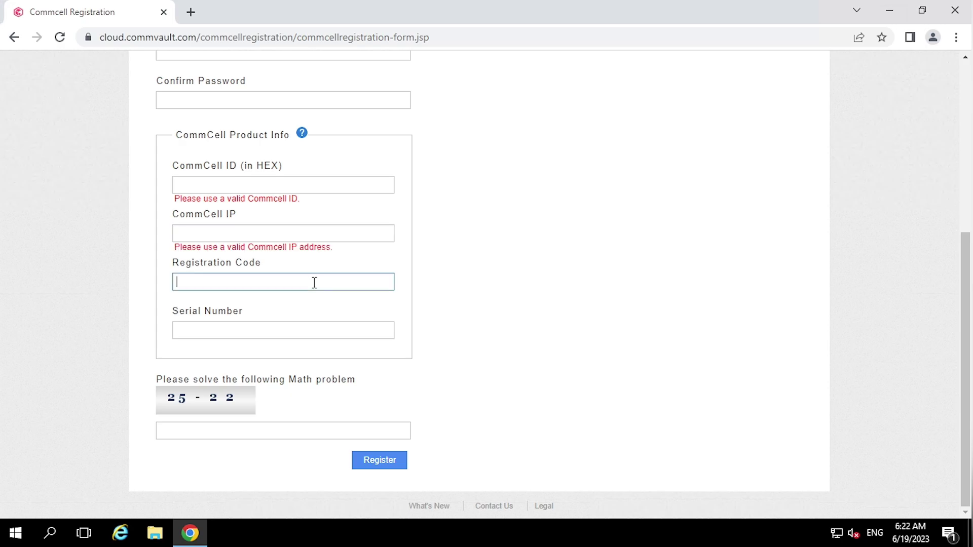
click(325, 331)
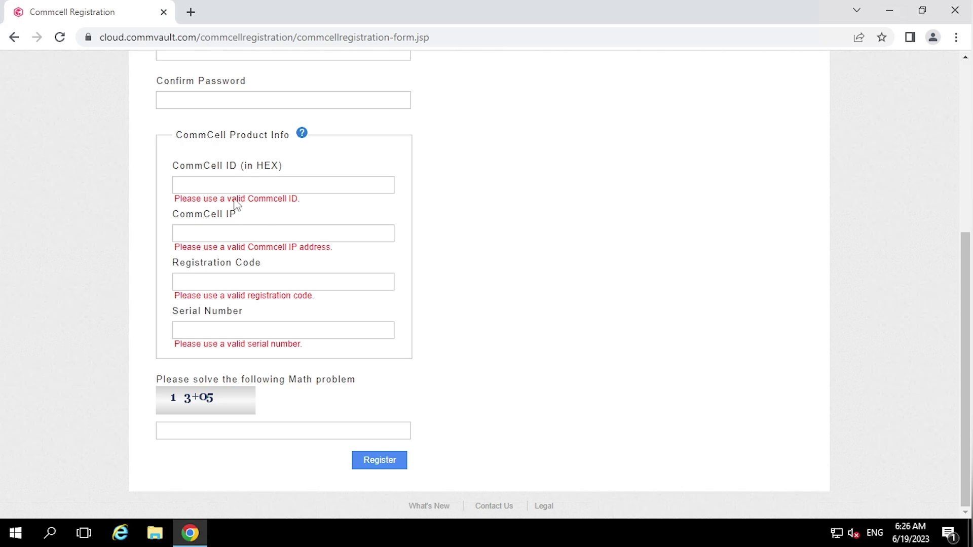
- Return to the WebConsole login and sign in with the account username and password
click(14, 38)
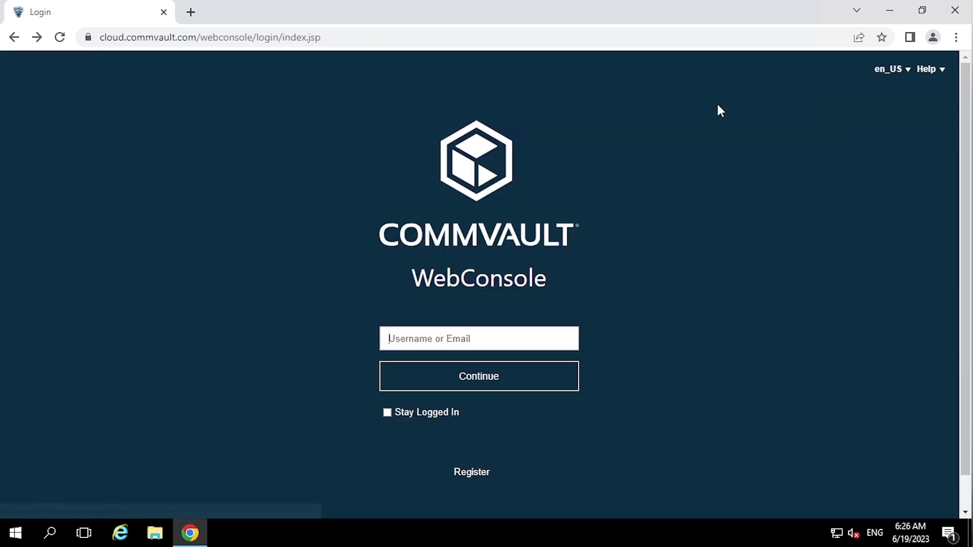
click(497, 332)
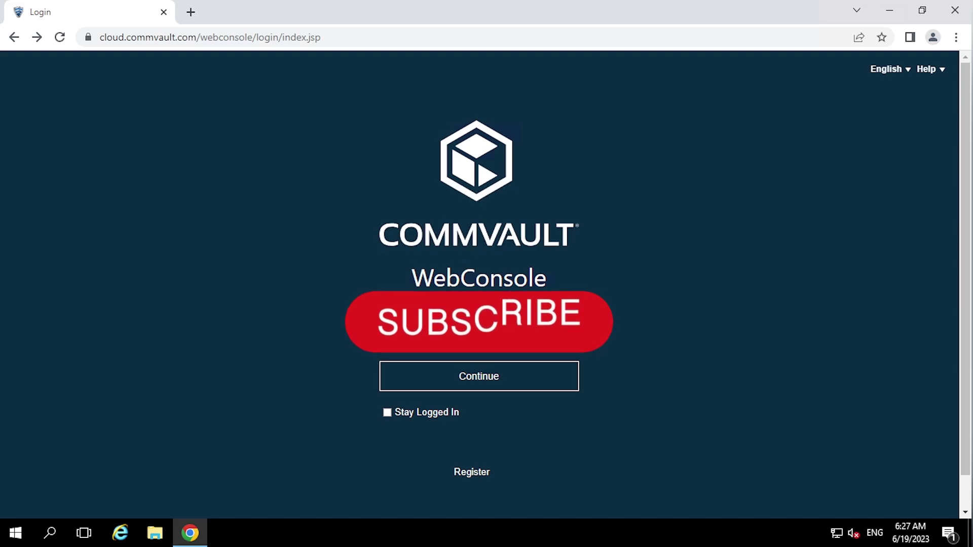
click(497, 370)
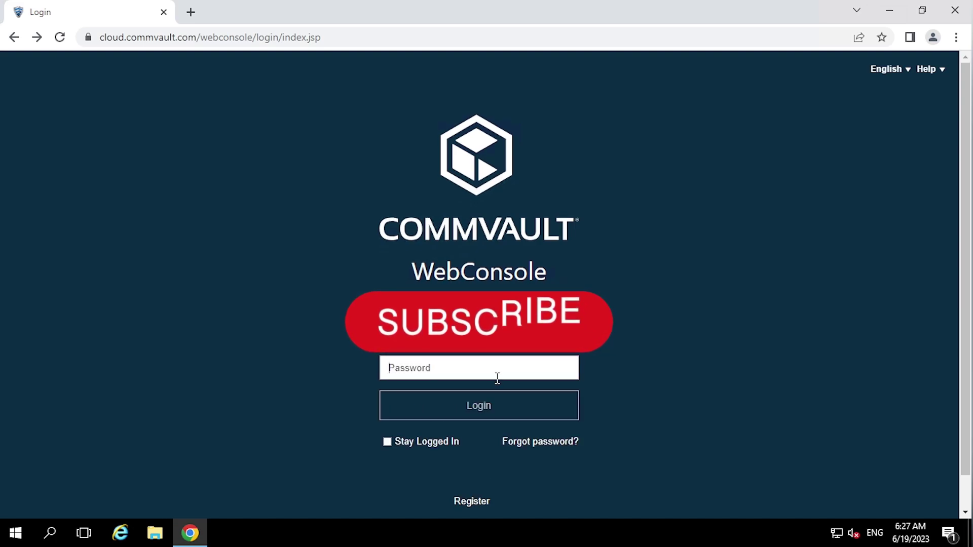
text(***********)
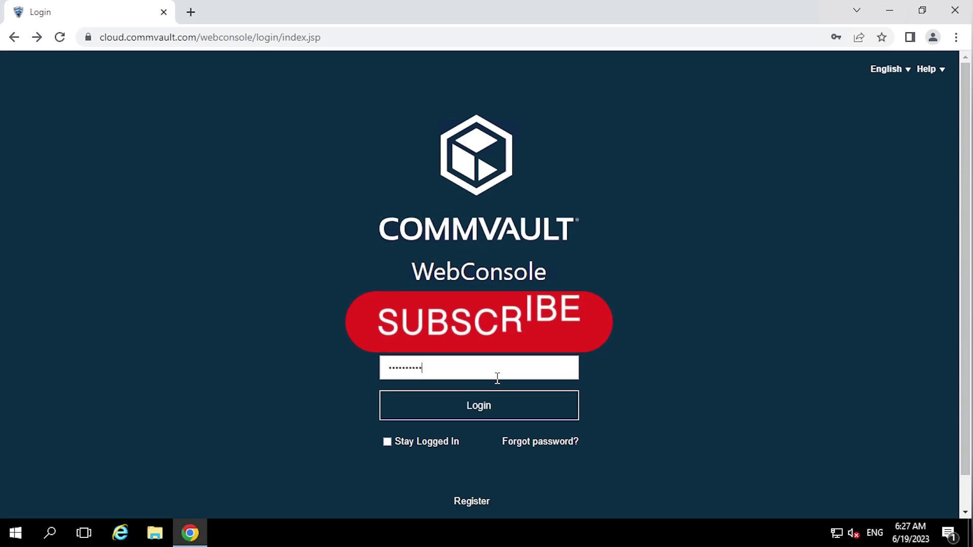
key(Return)
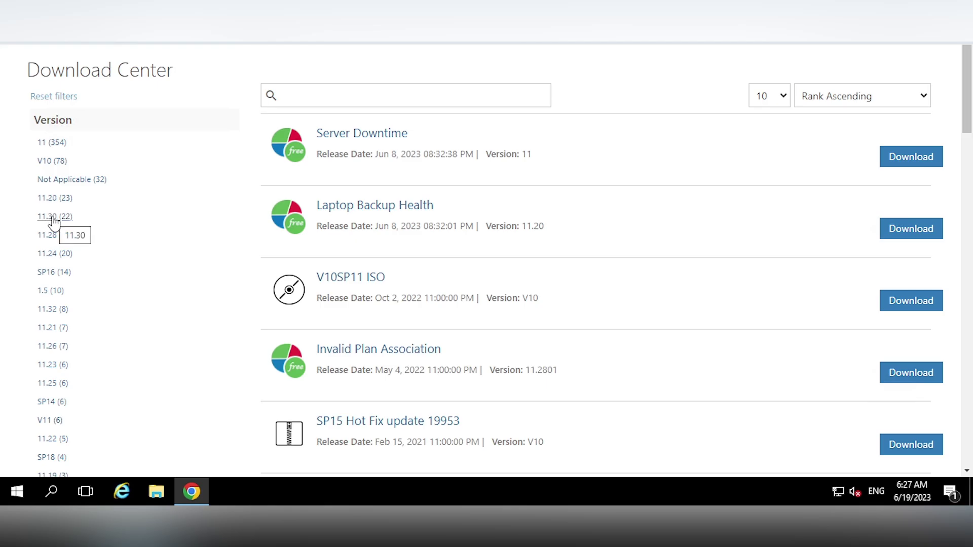
- Filter to version 11.30, download Commvault Platform Release 2023, and view all browser downloads
click(53, 217)
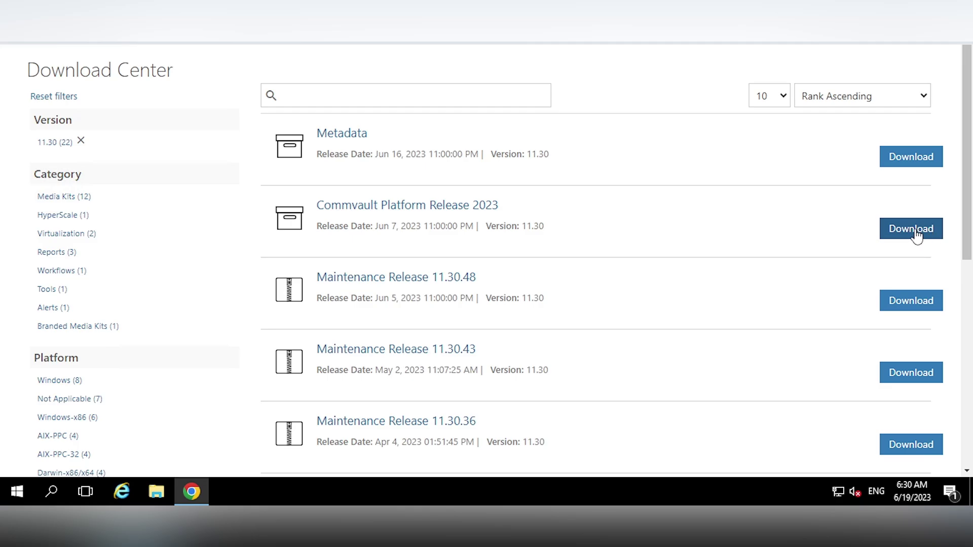
click(916, 231)
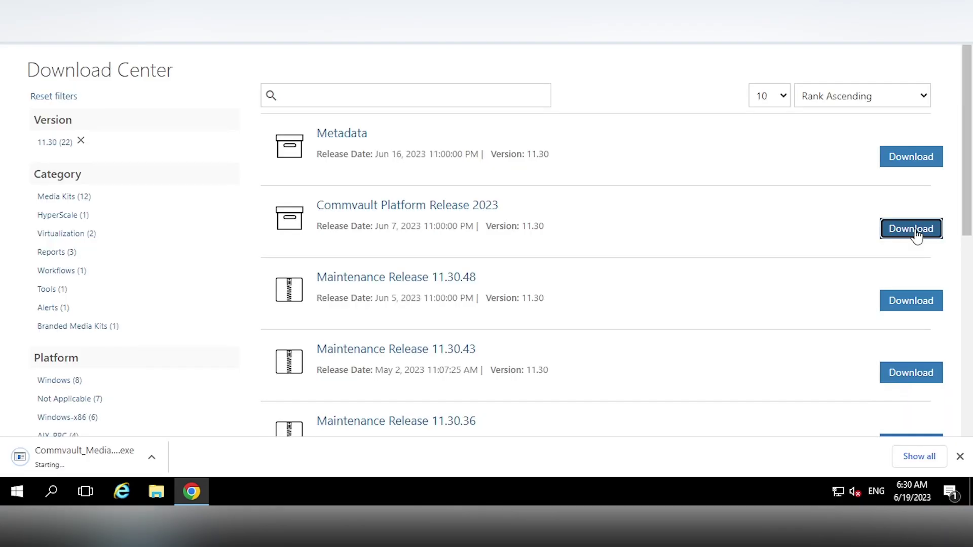
click(917, 459)
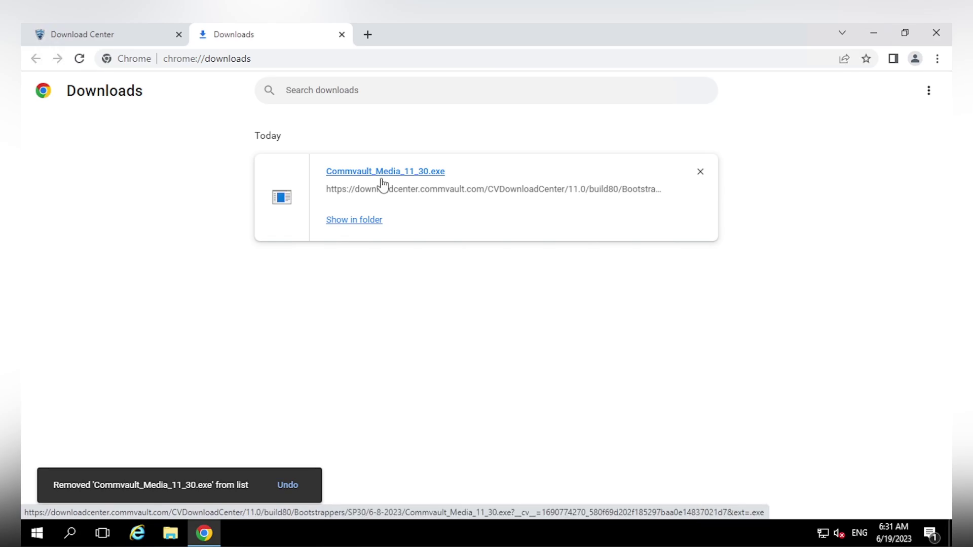
- Run Commvault_Media_11_30.exe as administrator, extract to the default installer folder, and clear the desktop
click(373, 220)
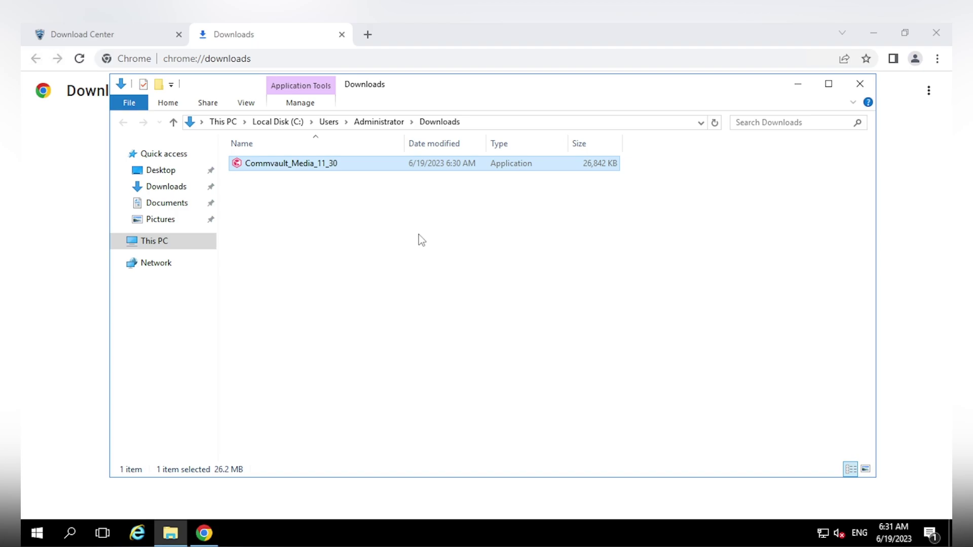
right_click(325, 167)
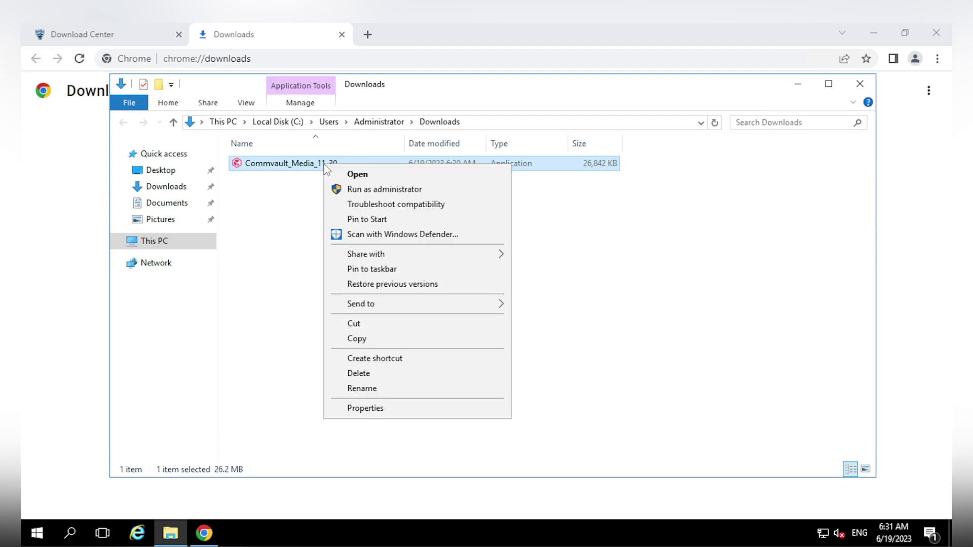
click(436, 190)
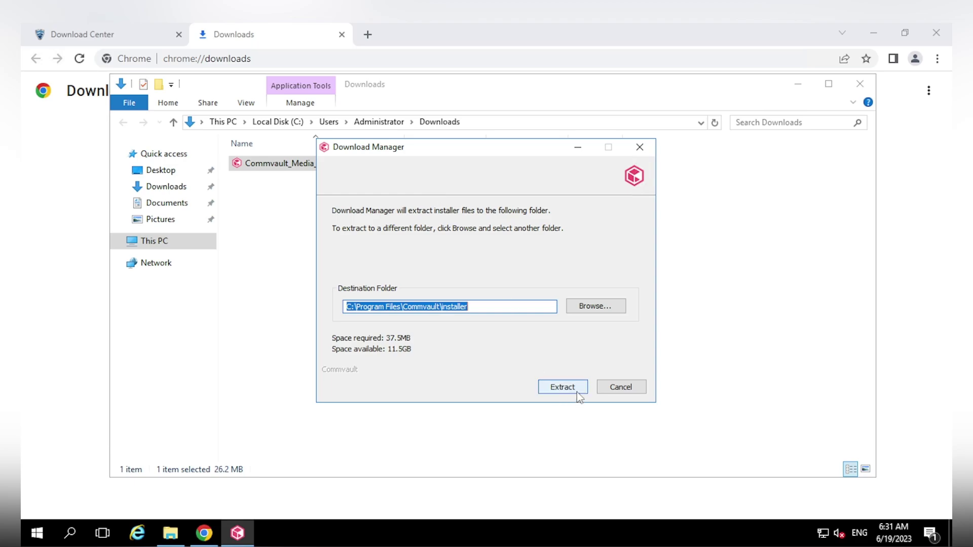
click(562, 387)
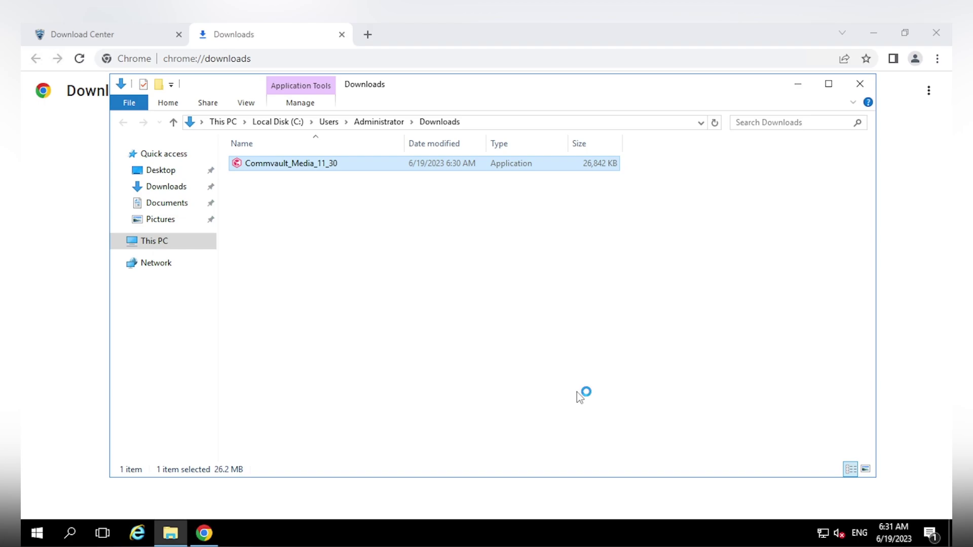
click(860, 83)
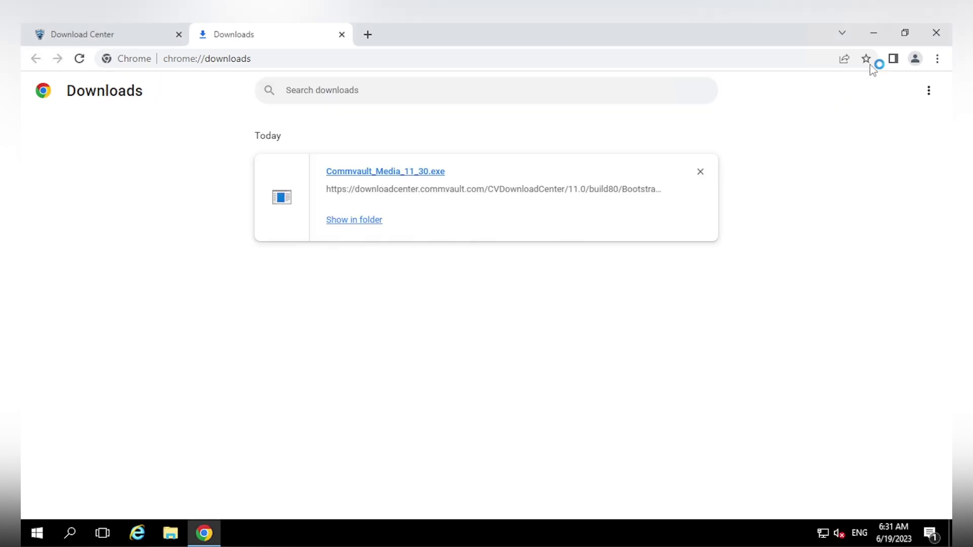
click(873, 32)
- Refresh the desktop, keep English as the installer language, and accept the license agreement
right_click(823, 137)
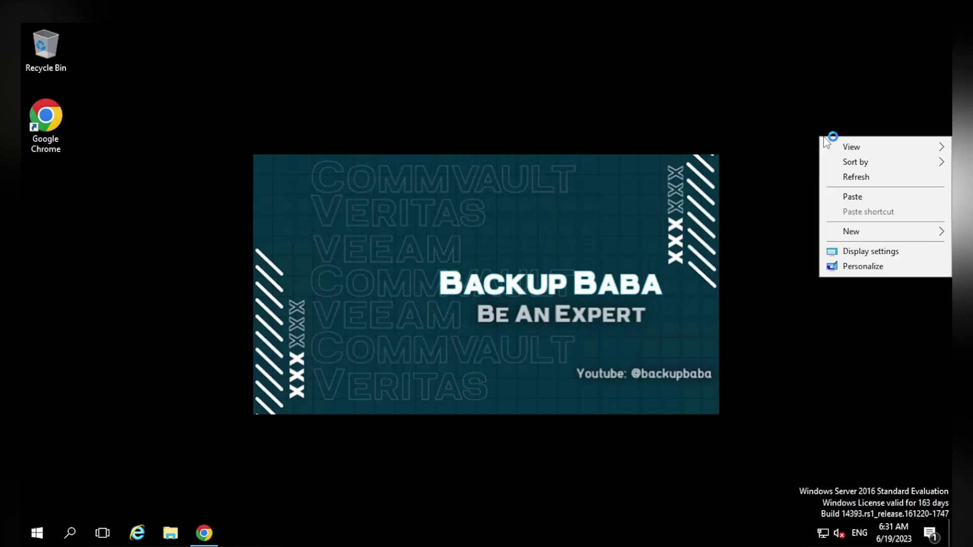
click(851, 176)
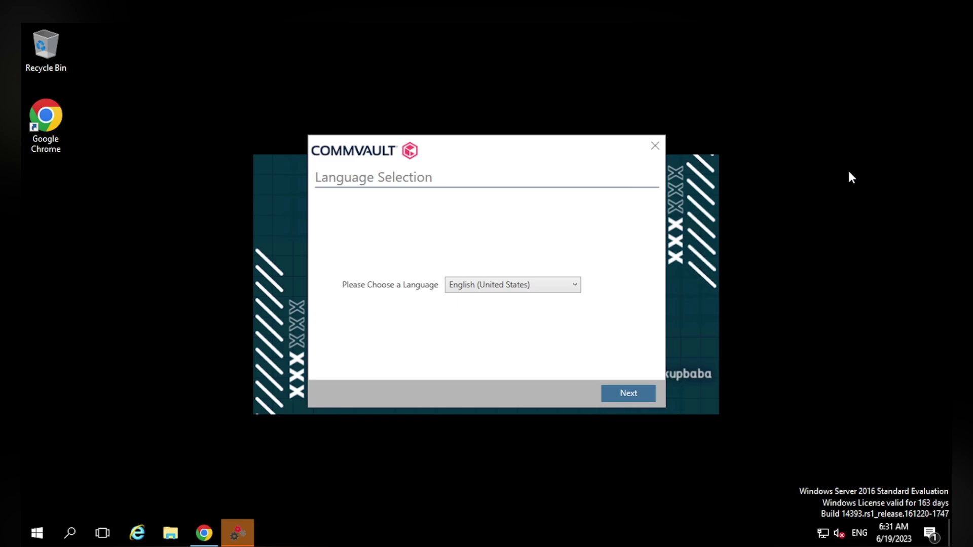
click(644, 393)
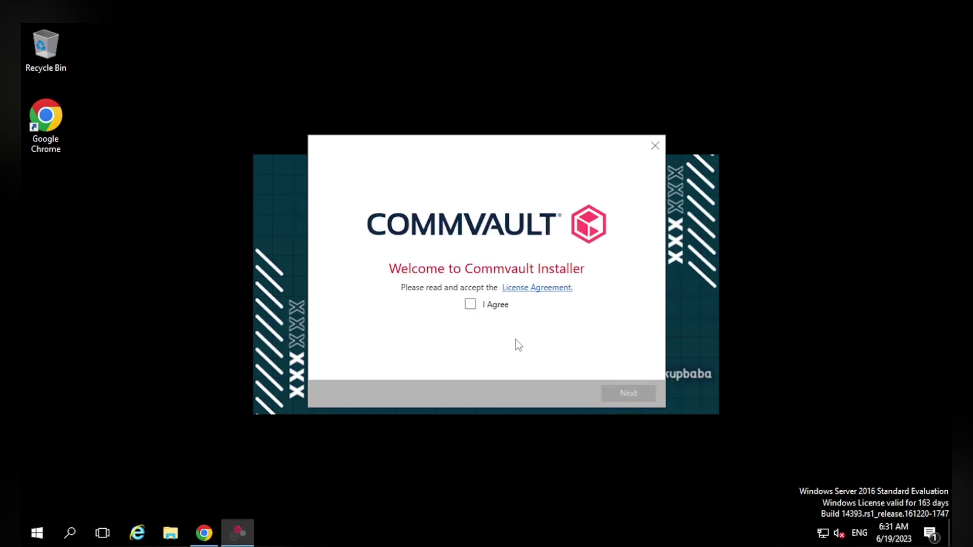
click(469, 306)
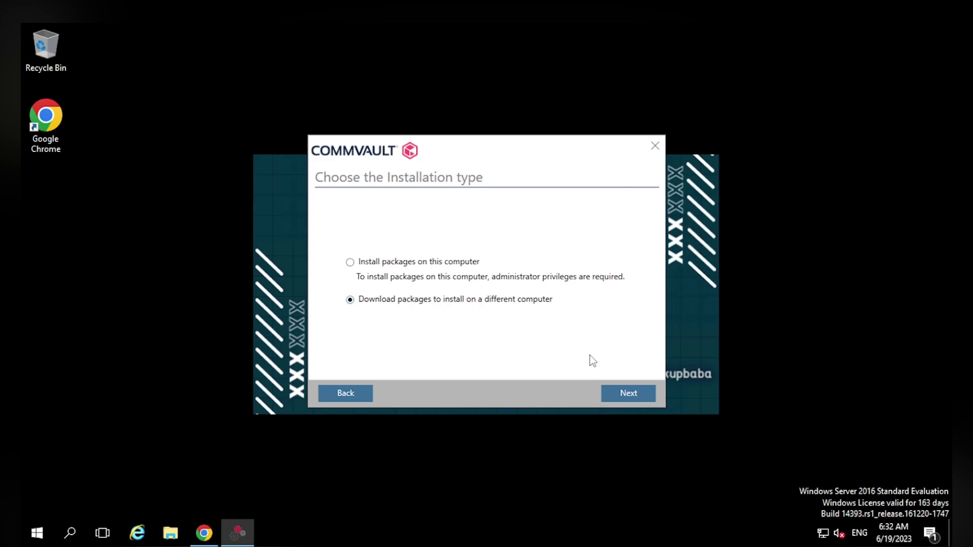
- Select Win32 Windows packages plus Unix packages AIX-ppc, Linux-PPC and macOS
click(636, 396)
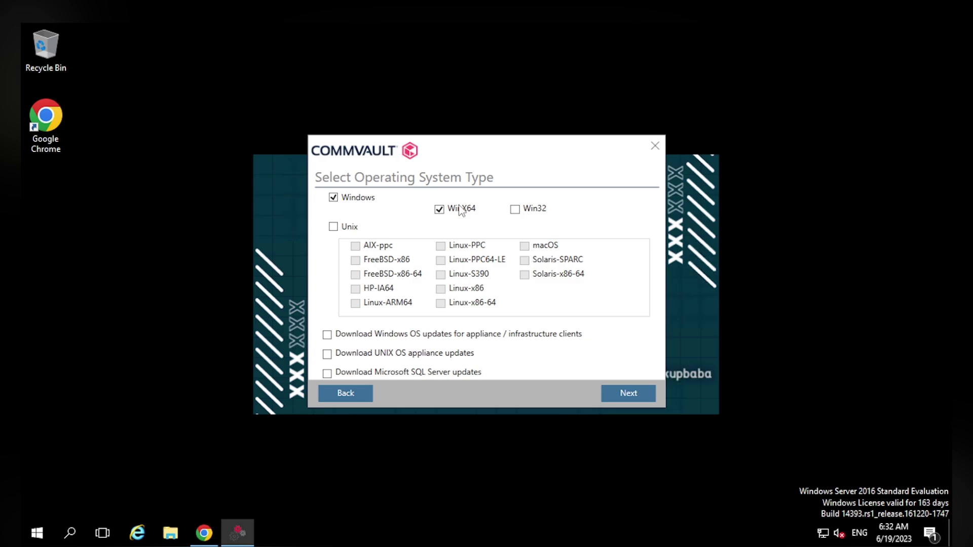
click(515, 210)
click(332, 228)
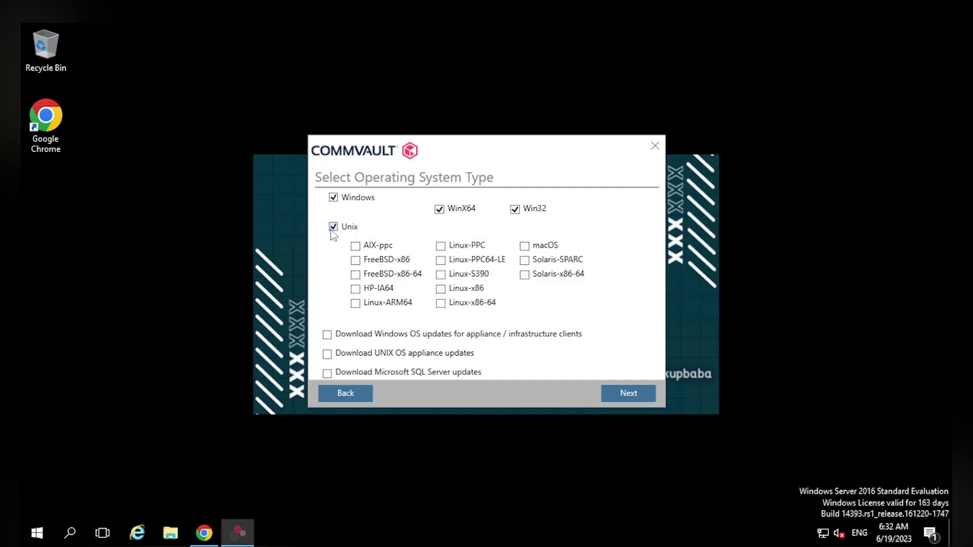
click(332, 227)
click(333, 227)
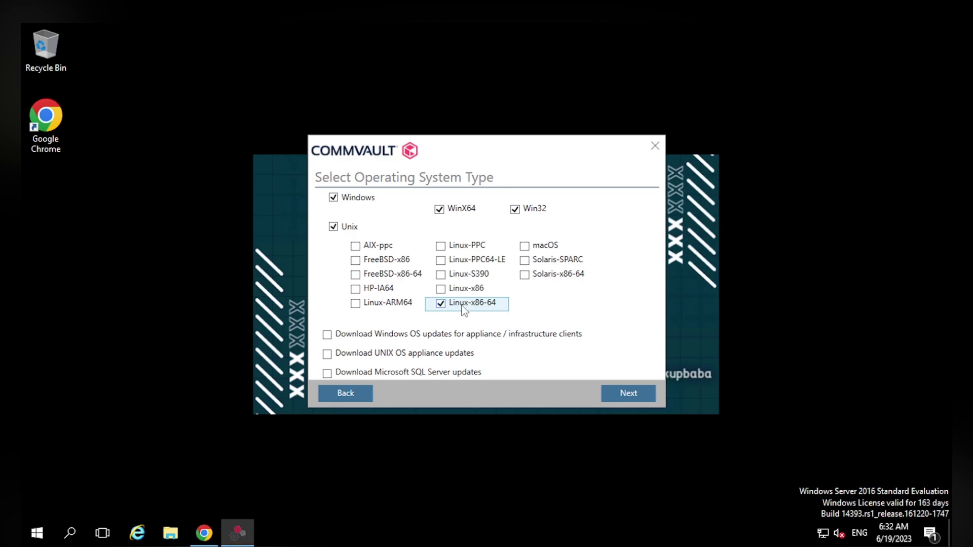
click(356, 246)
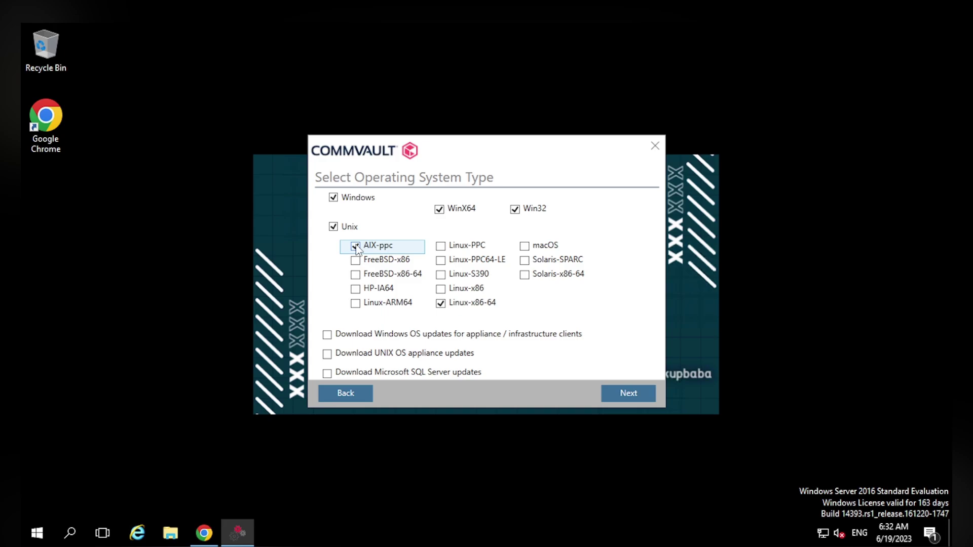
click(441, 247)
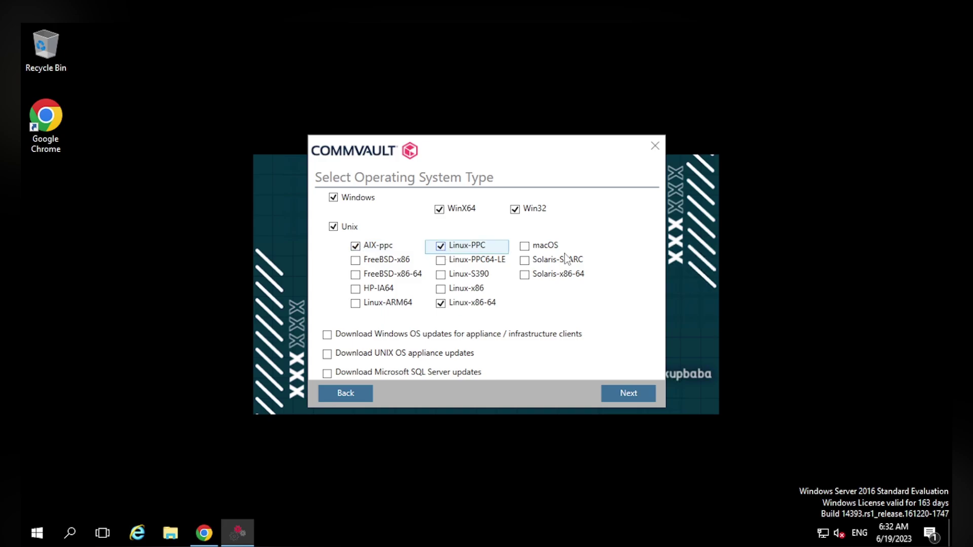
click(525, 249)
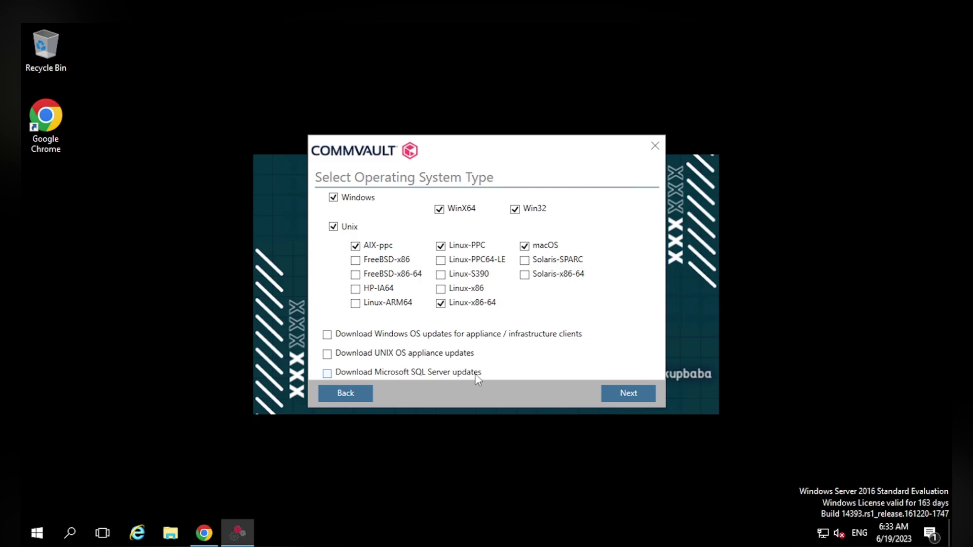
- Leave the Windows OS and Microsoft SQL Server update options unchecked and continue
click(435, 339)
click(327, 374)
click(328, 335)
click(328, 374)
click(629, 393)
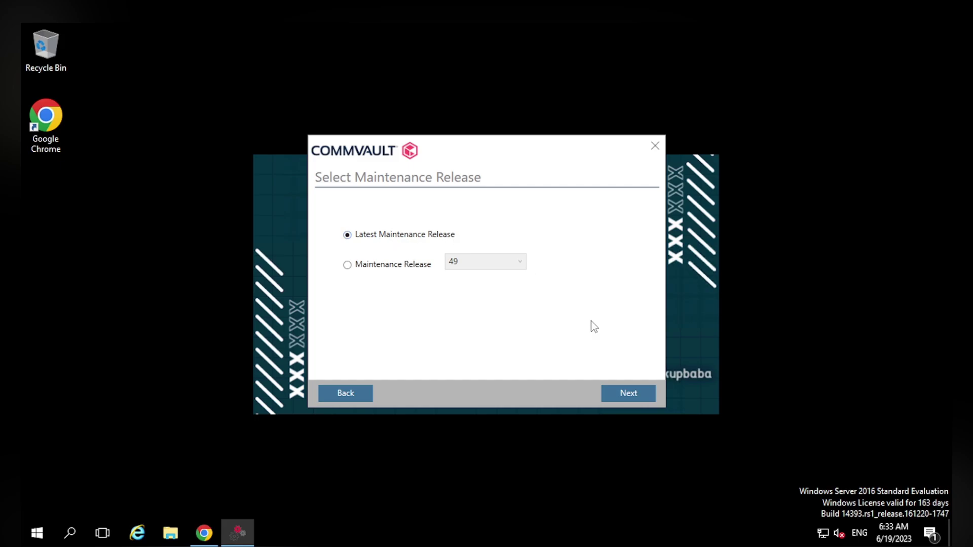
- Keep Latest Maintenance Release selected and proceed
click(644, 392)
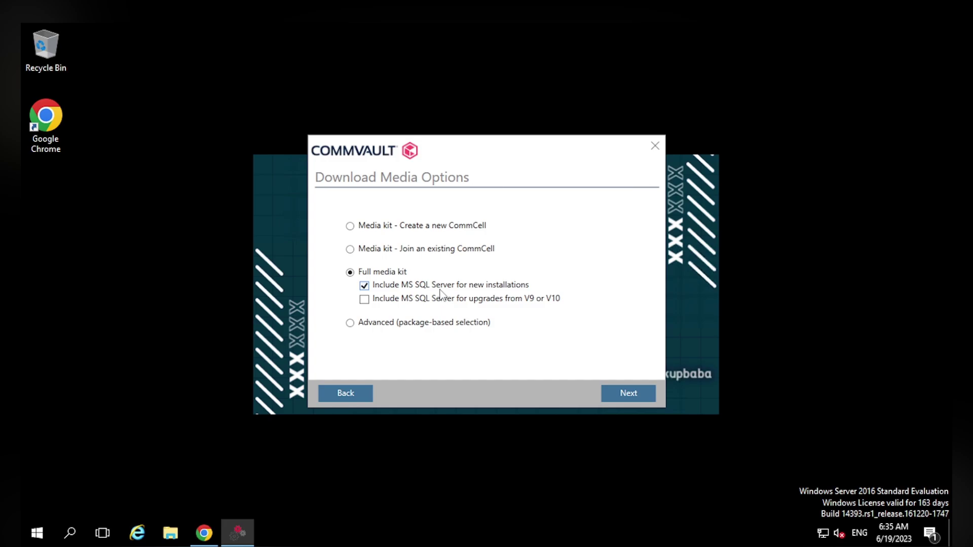
- Keep the full media kit, then browse New Volume (E:) and cancel the folder browser
click(637, 399)
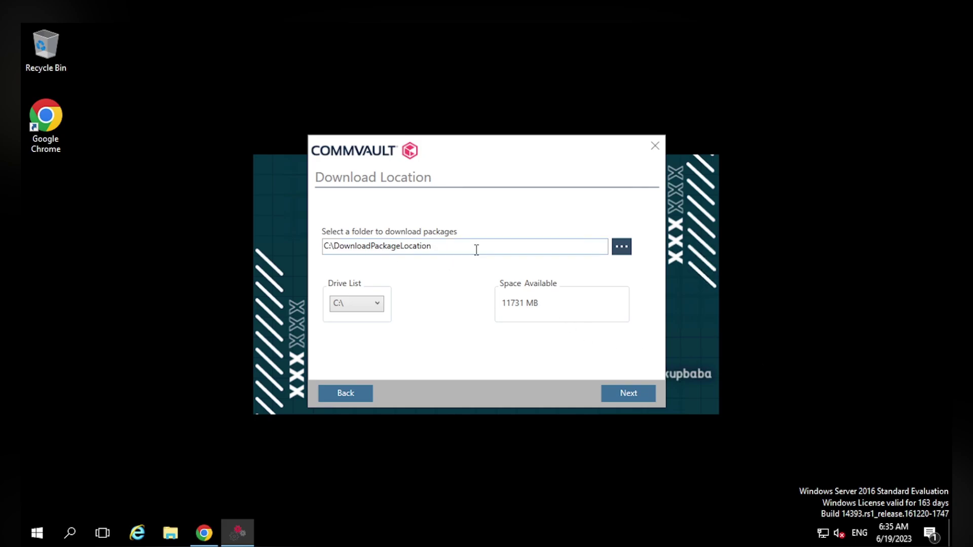
click(626, 252)
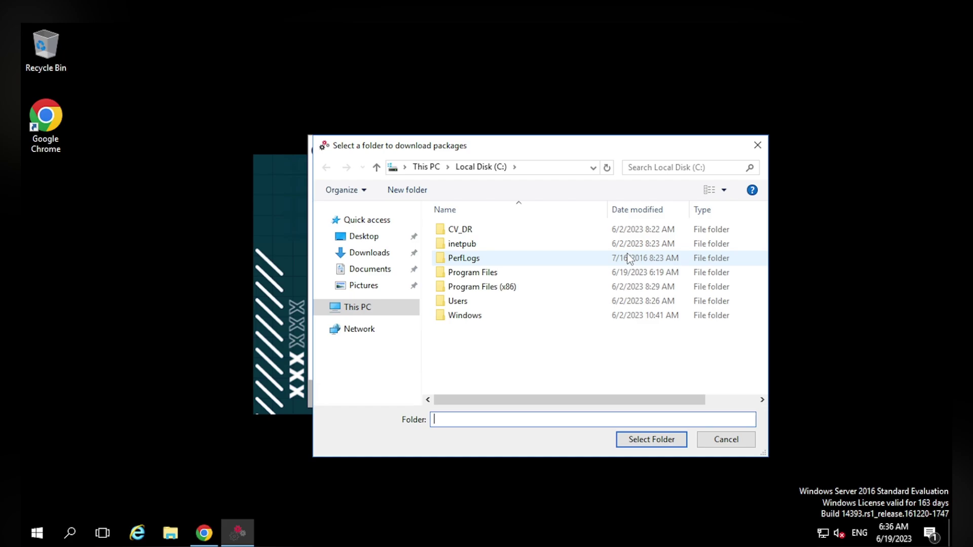
click(368, 308)
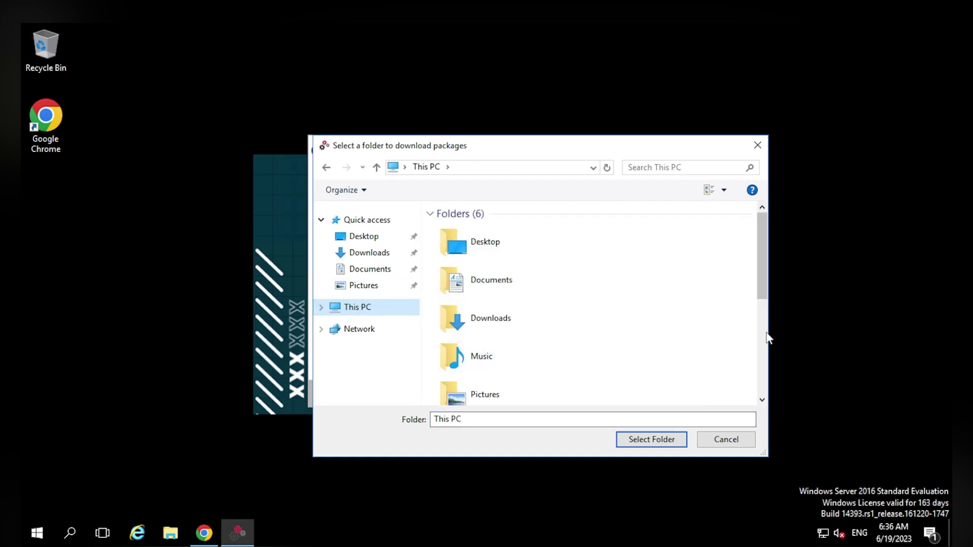
scroll(659, 355, down, 5)
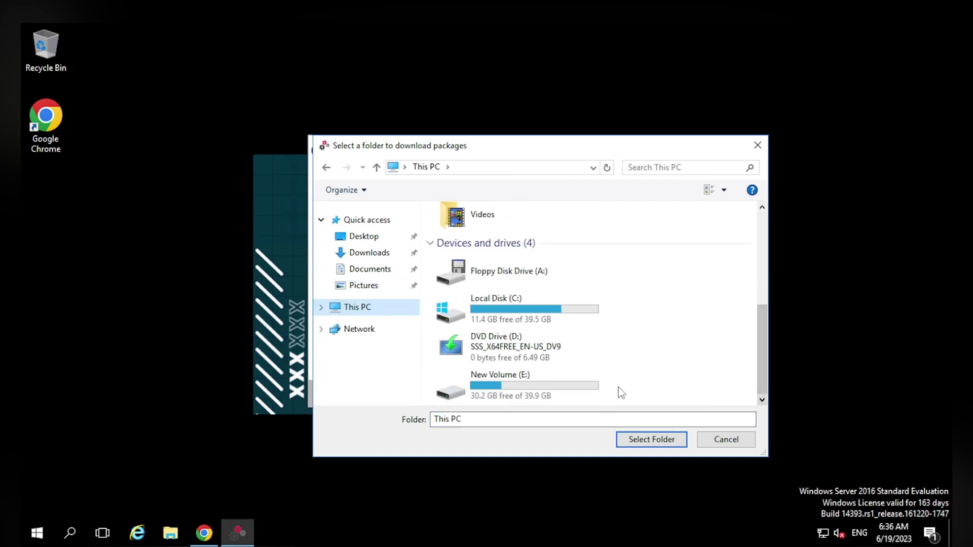
double_click(528, 384)
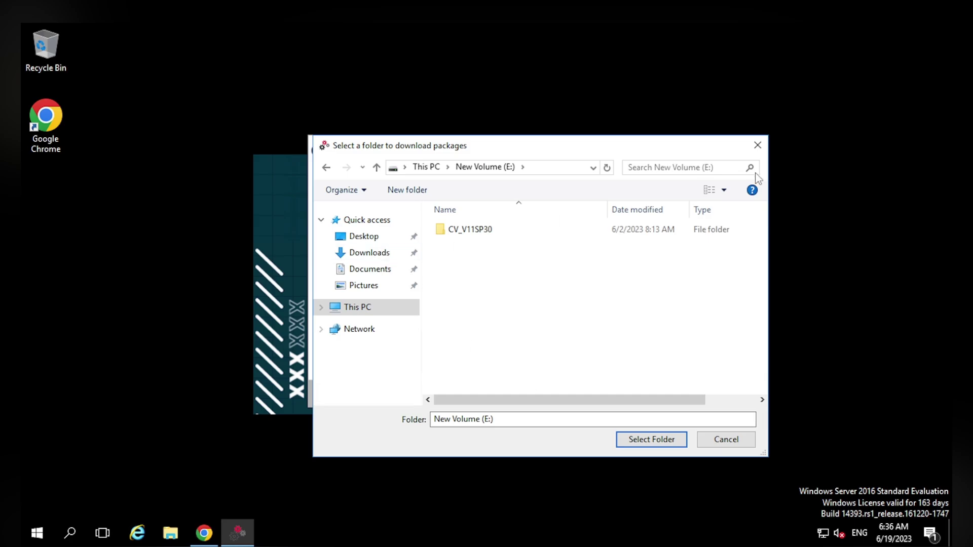
click(726, 441)
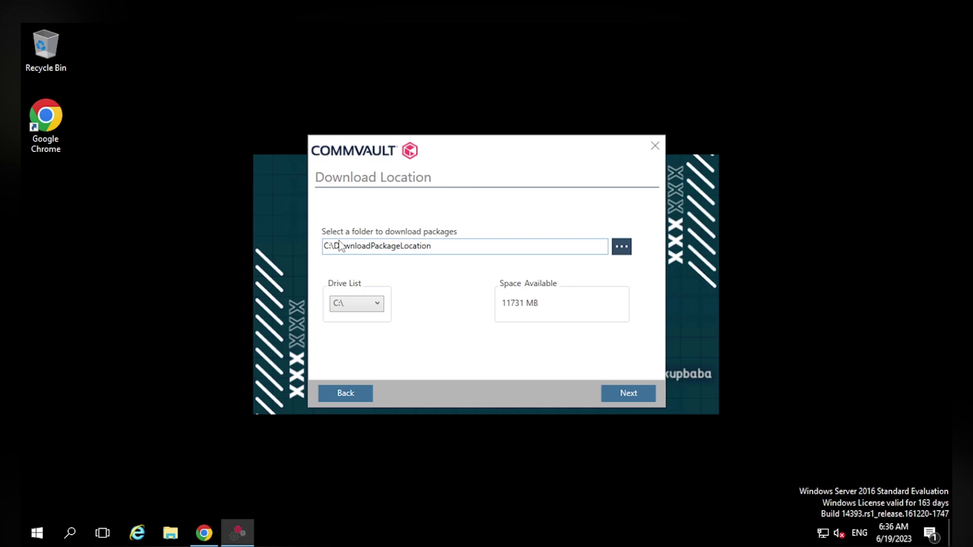
- Change the download path to C:\CV_V11Sp30 and continue
drag(334, 246, 476, 264)
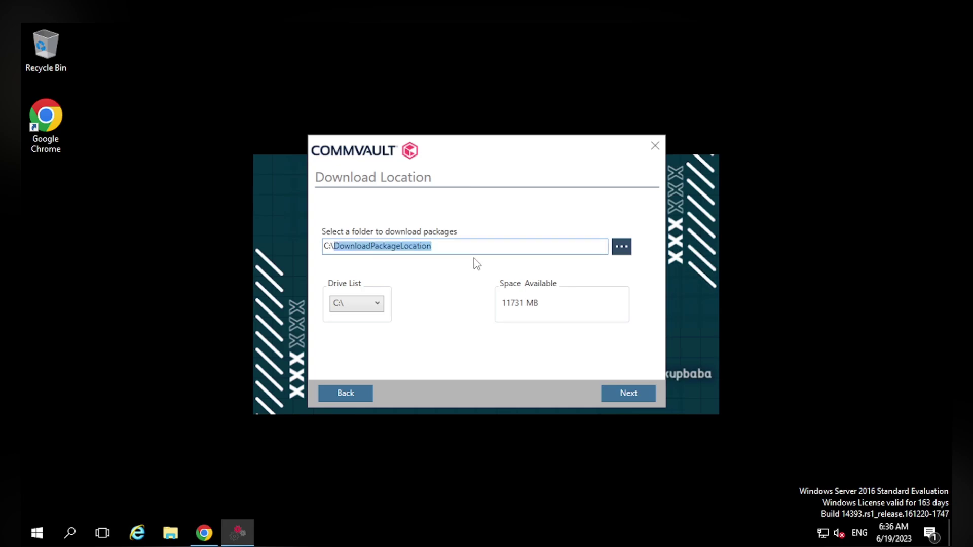
text(CV_V)
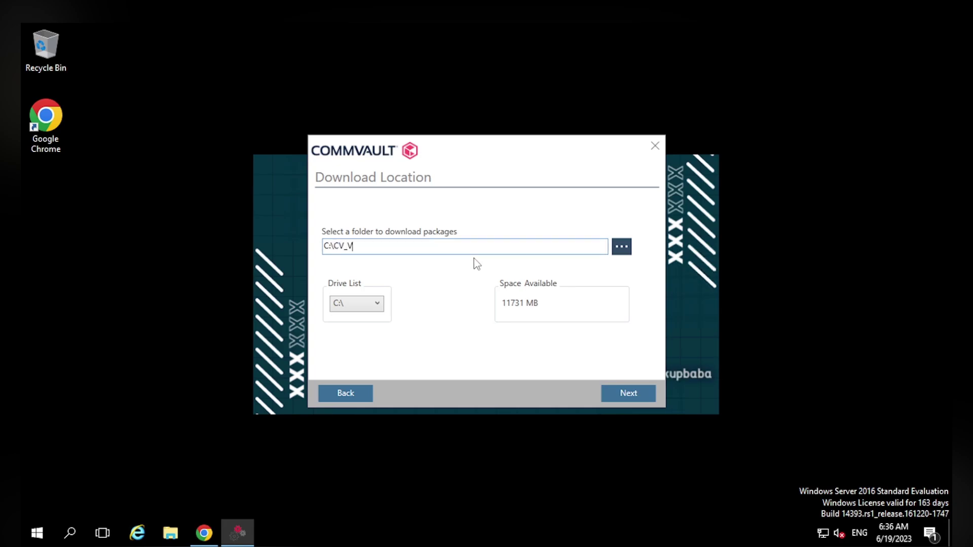
text(11Sp30)
click(641, 397)
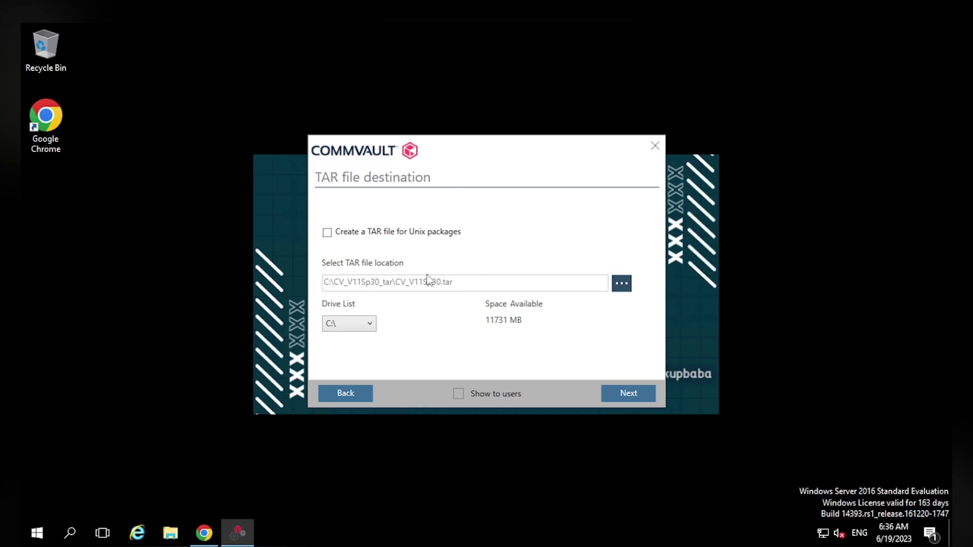
- Enable the Unix TAR file at C:\CV_V11Sp30_tar\CV_V11Sp30.tar and start creating the custom package
click(327, 233)
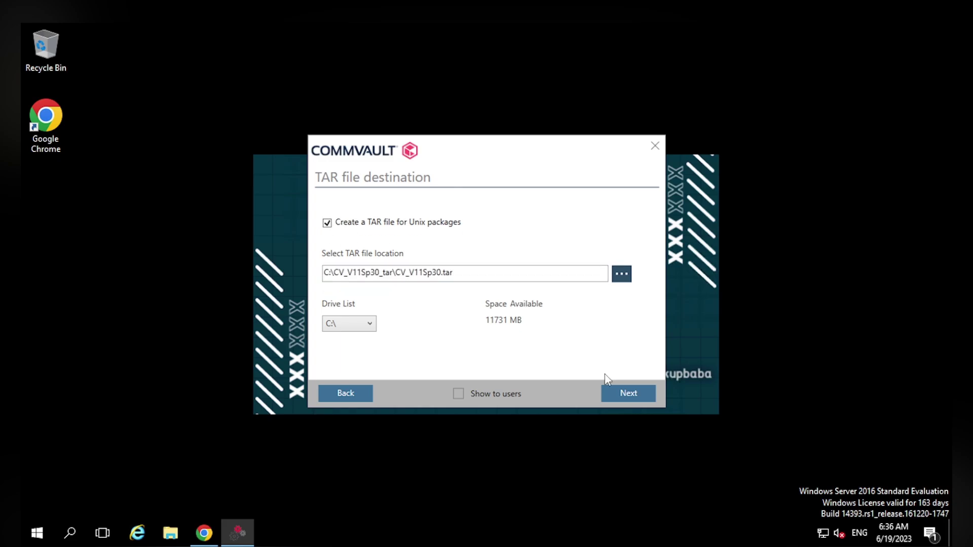
click(626, 393)
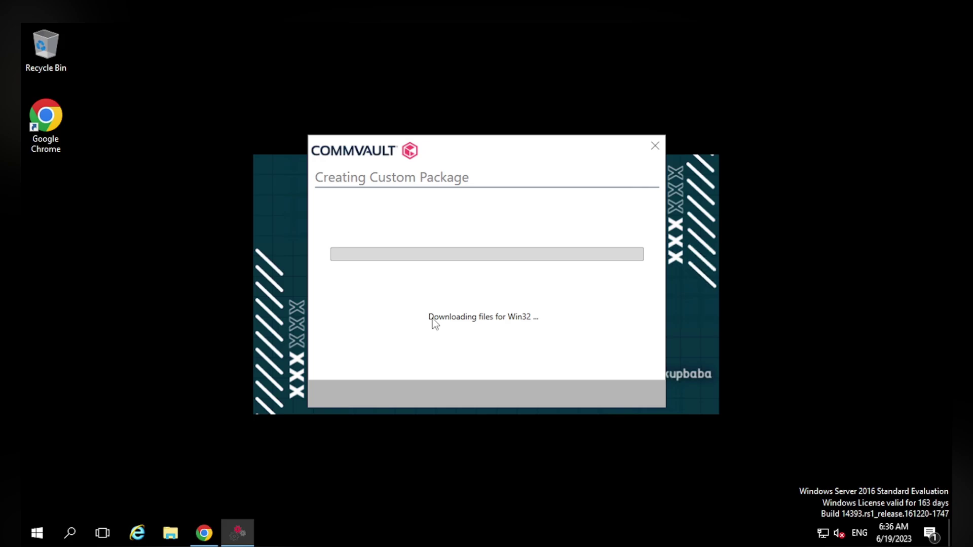
- Browse to C:\CV_V11Sp30\Windows\BinaryPayload32 to inspect the download, then return to Local Disk (C:)
click(178, 535)
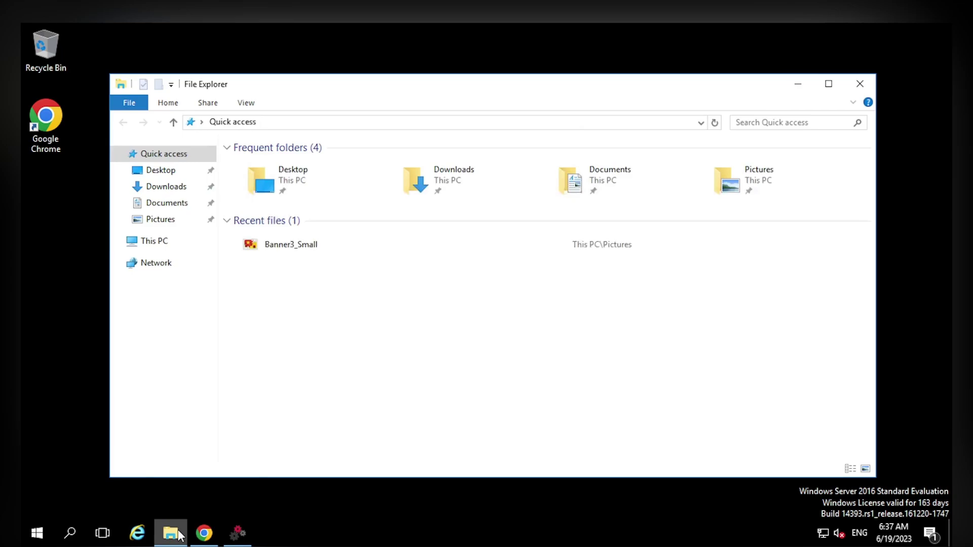
click(157, 242)
click(459, 278)
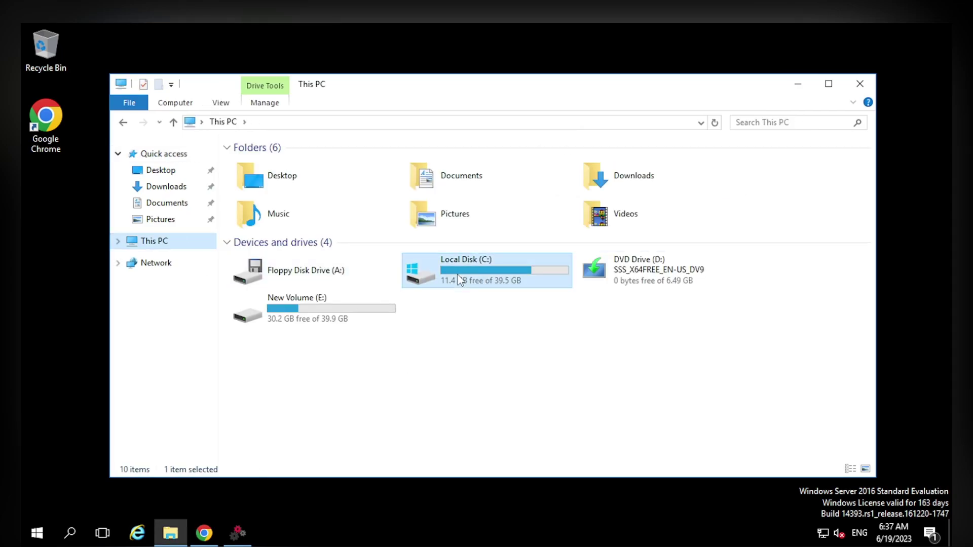
double_click(458, 274)
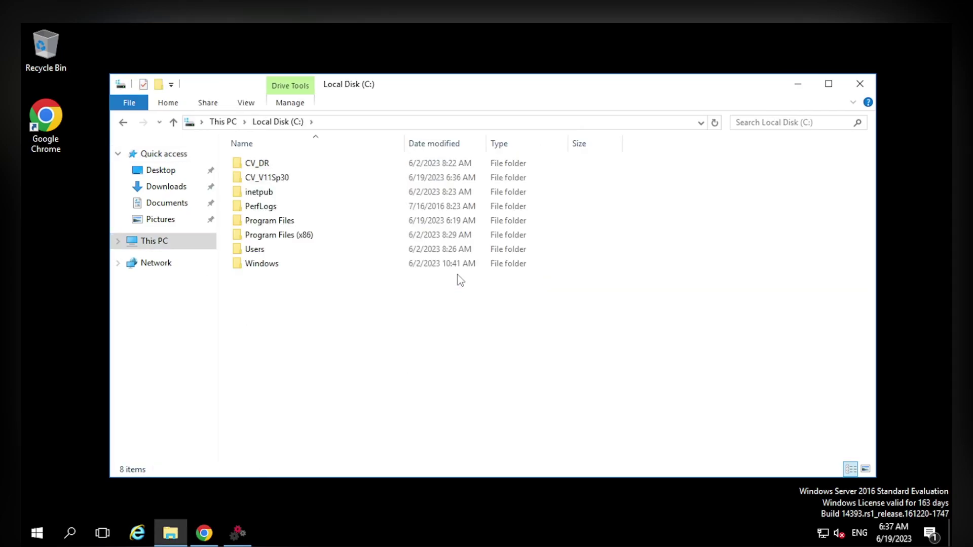
double_click(287, 178)
double_click(265, 164)
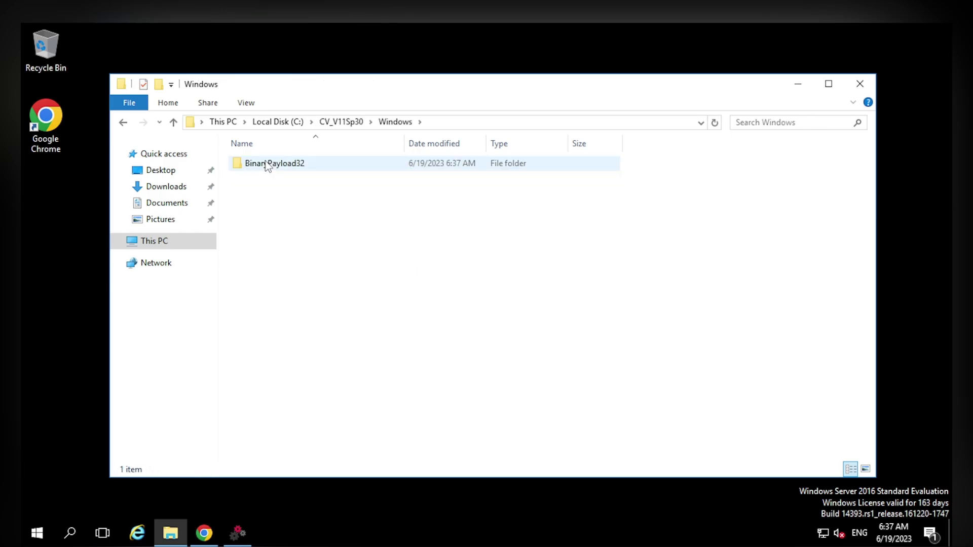
double_click(268, 165)
key(BackSpace)
key(BackSpace)
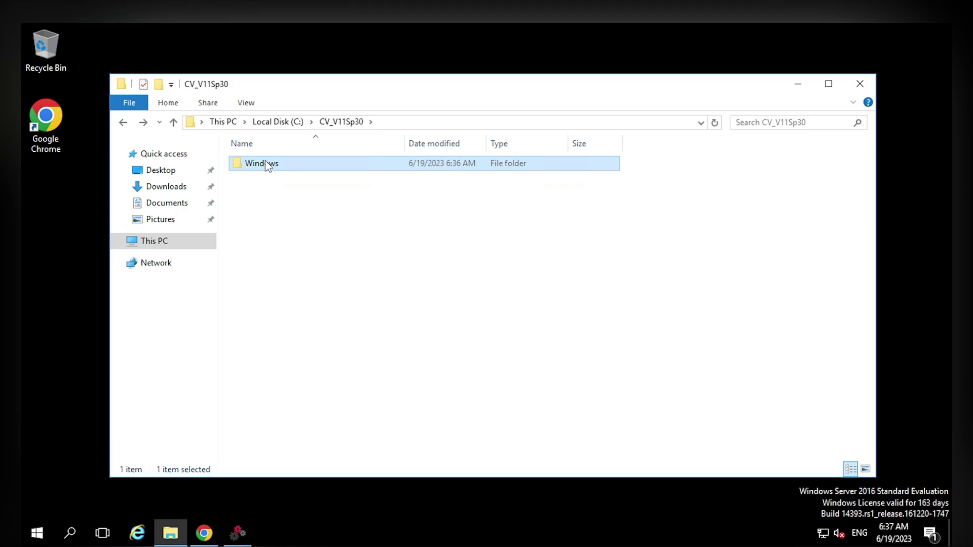
key(BackSpace)
click(390, 320)
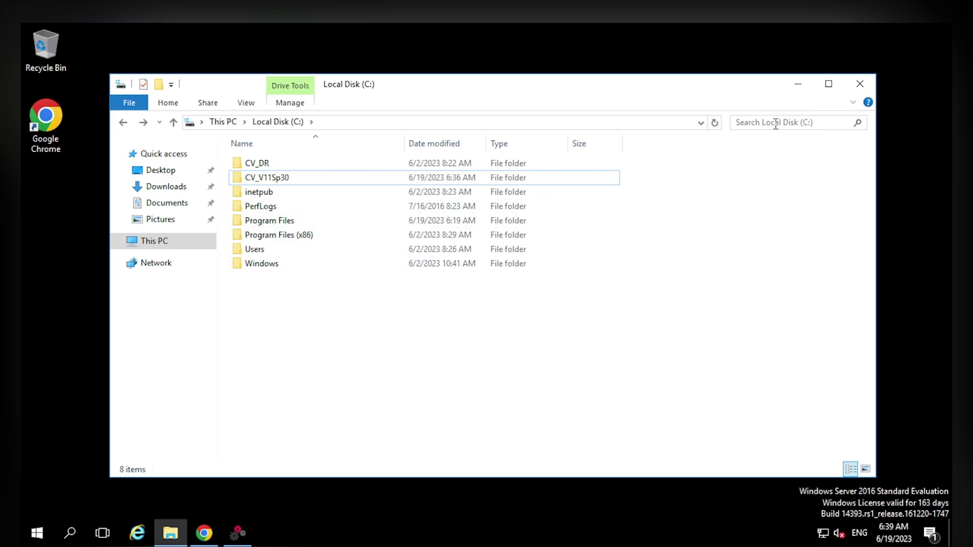
- Close File Explorer and the Commvault Creating Custom Package window mid Win32 download
click(868, 85)
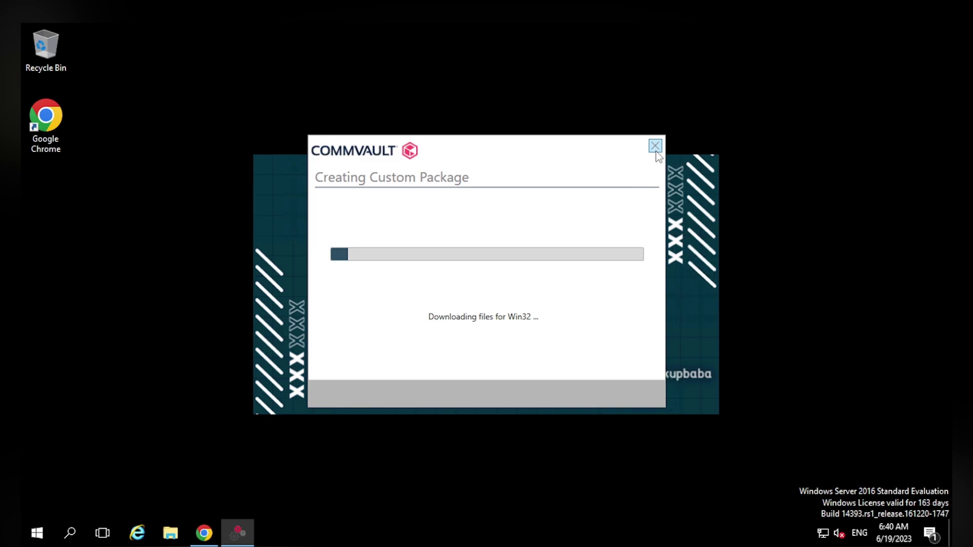
click(656, 150)
- Finish closing the Commvault installer window and refresh the desktop
click(655, 147)
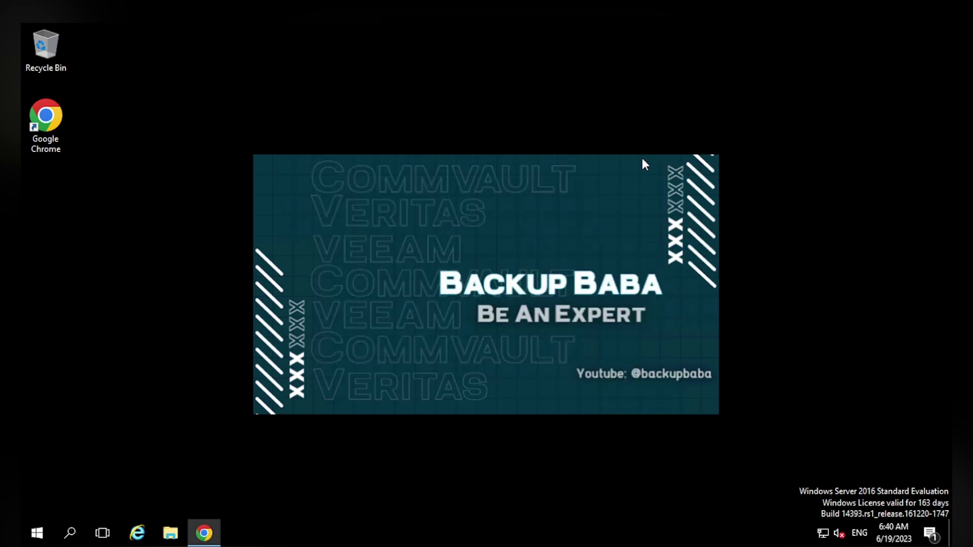
right_click(640, 156)
click(687, 204)
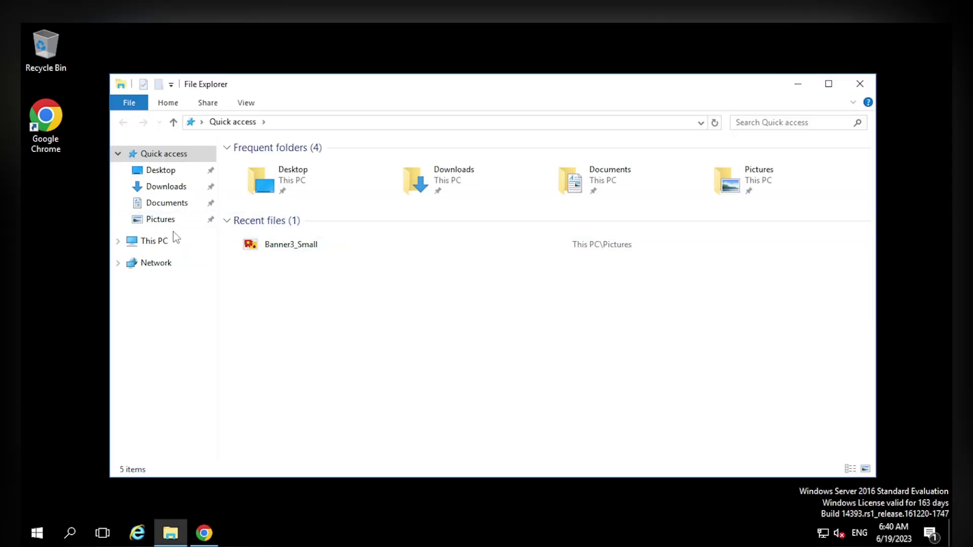
- On Local Disk (C:), view the CV_V11Sp30 folder's properties (56.5 MB), then delete it
click(165, 241)
double_click(455, 262)
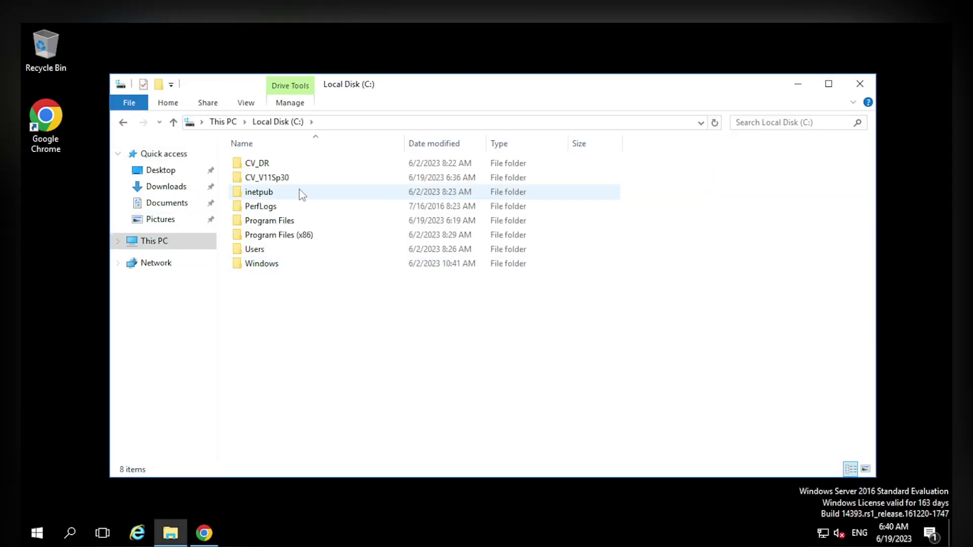
click(280, 181)
key(alt+Return)
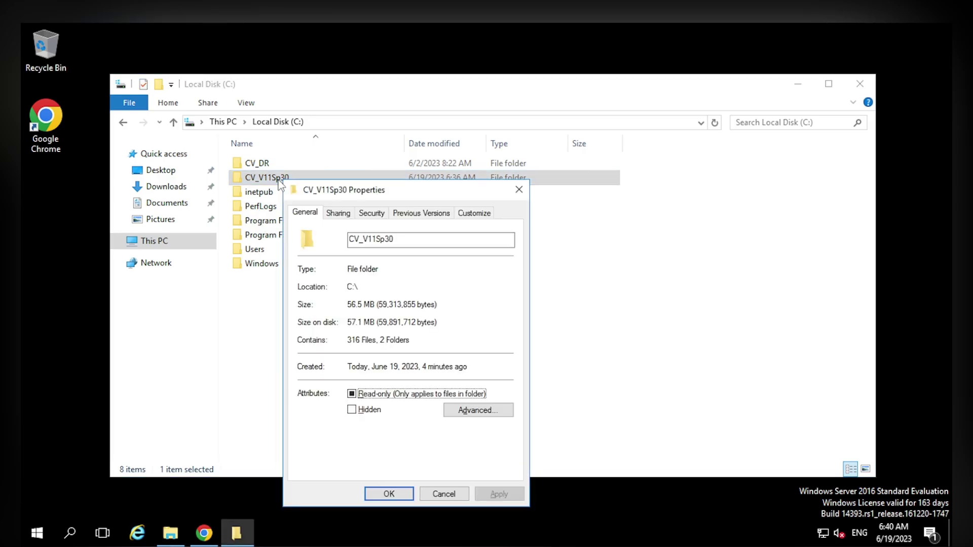
click(519, 191)
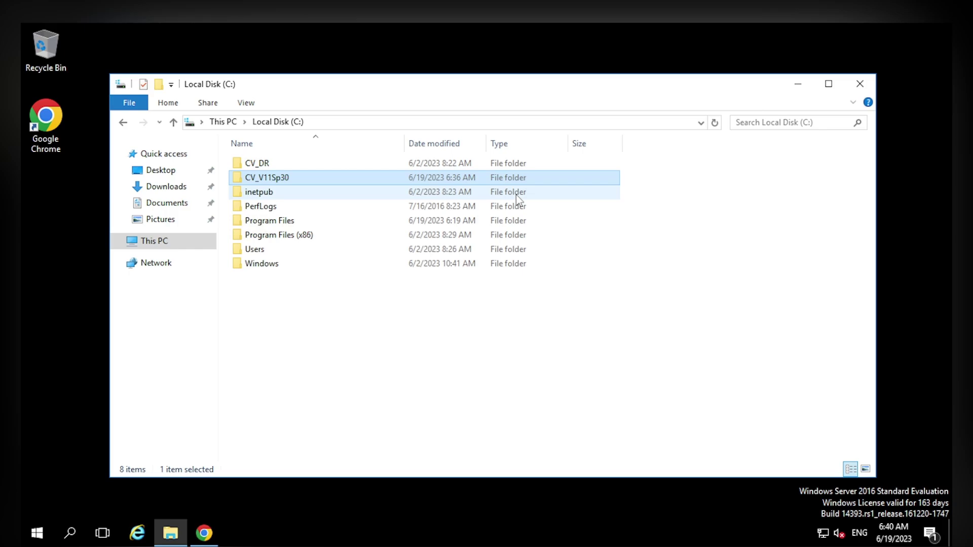
key(Delete)
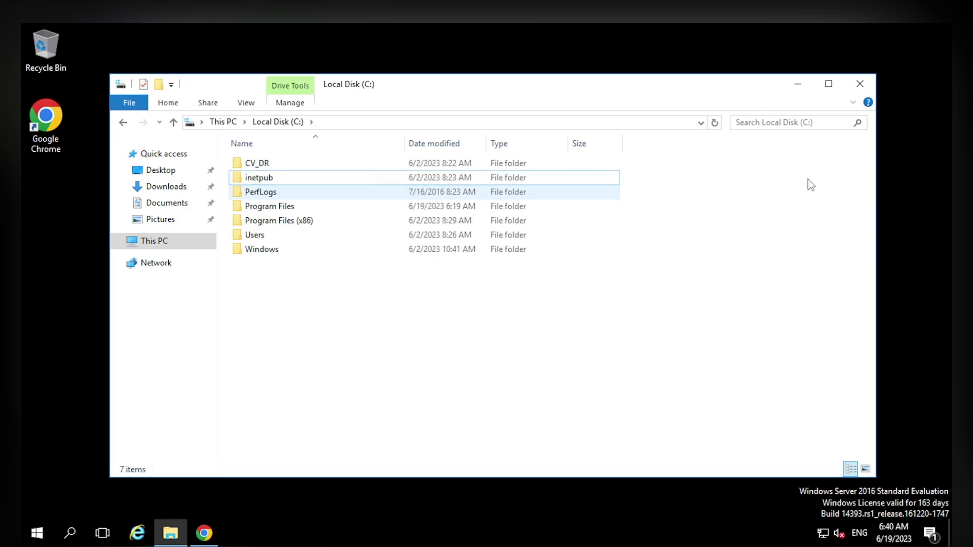
- Close the File Explorer window and refresh the Windows desktop
click(856, 83)
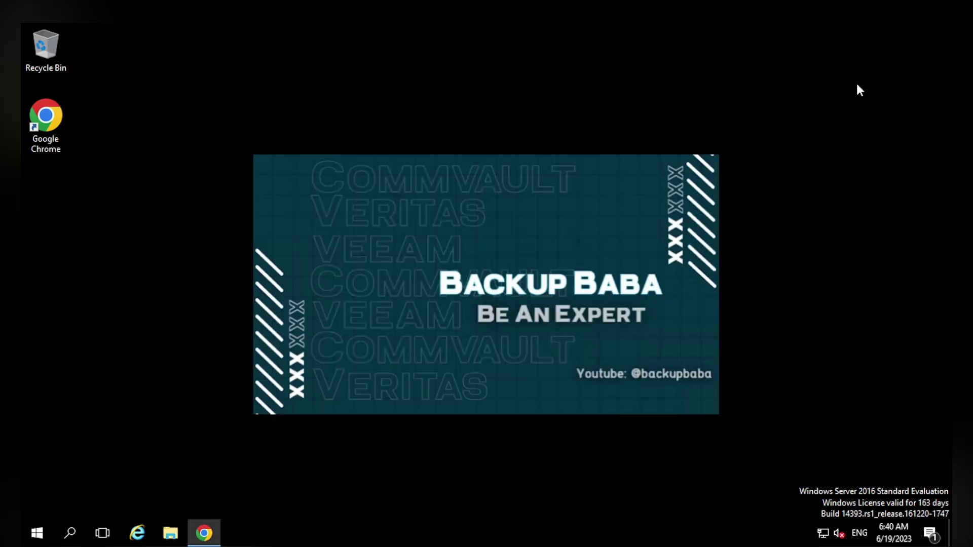
right_click(698, 180)
click(747, 218)
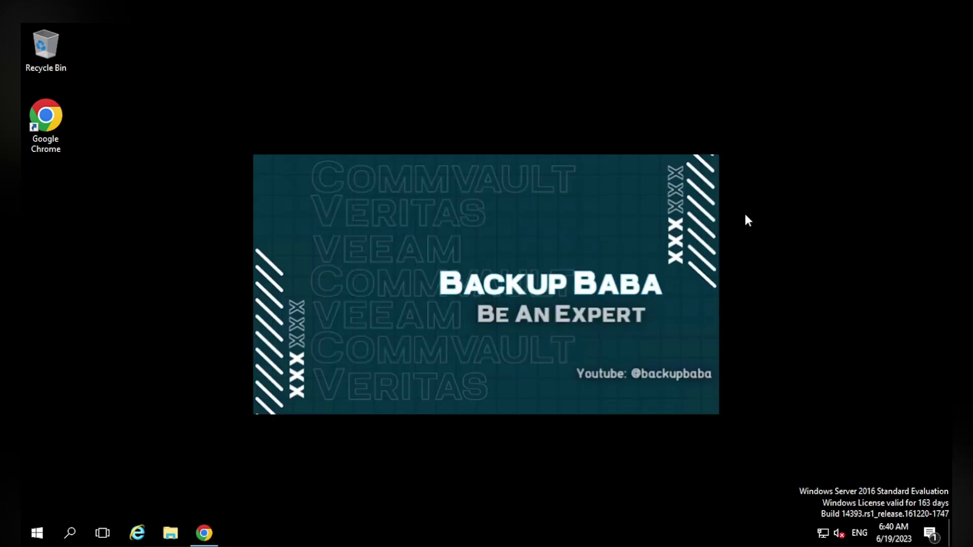